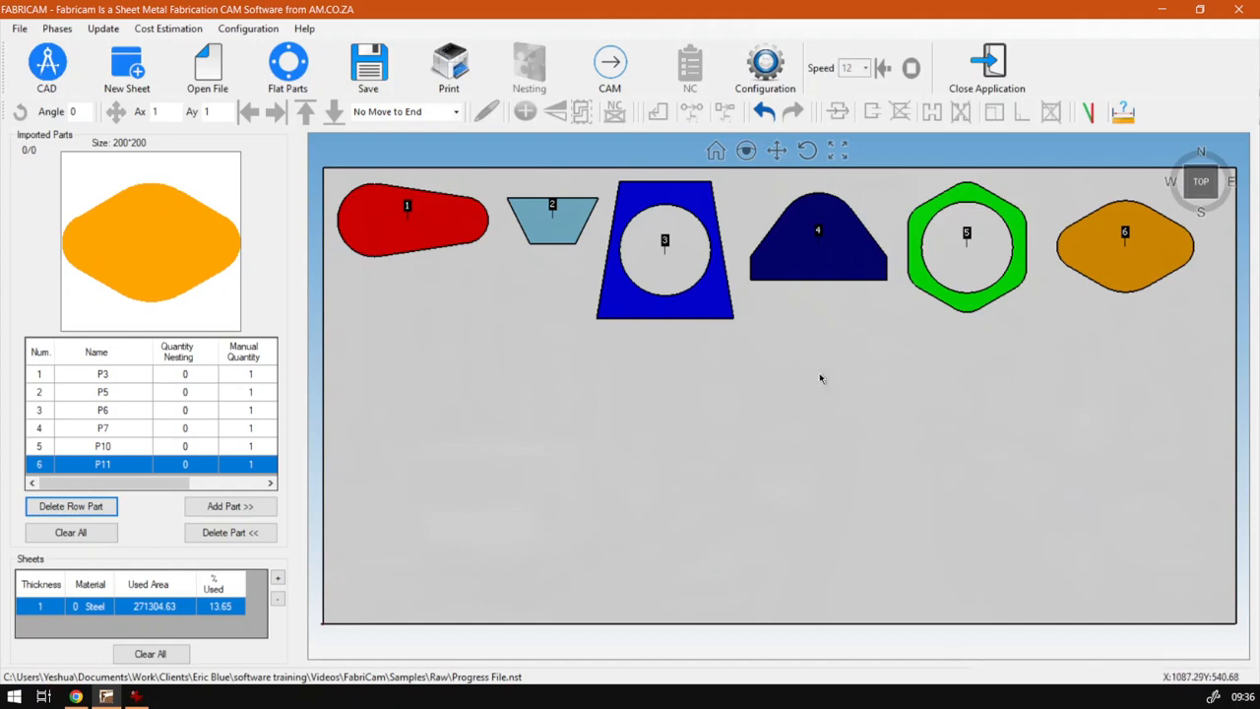
# Define a P12 flat part with X 200, R1 100, R2 50 and D 150 mm
pyautogui.click(283, 69)
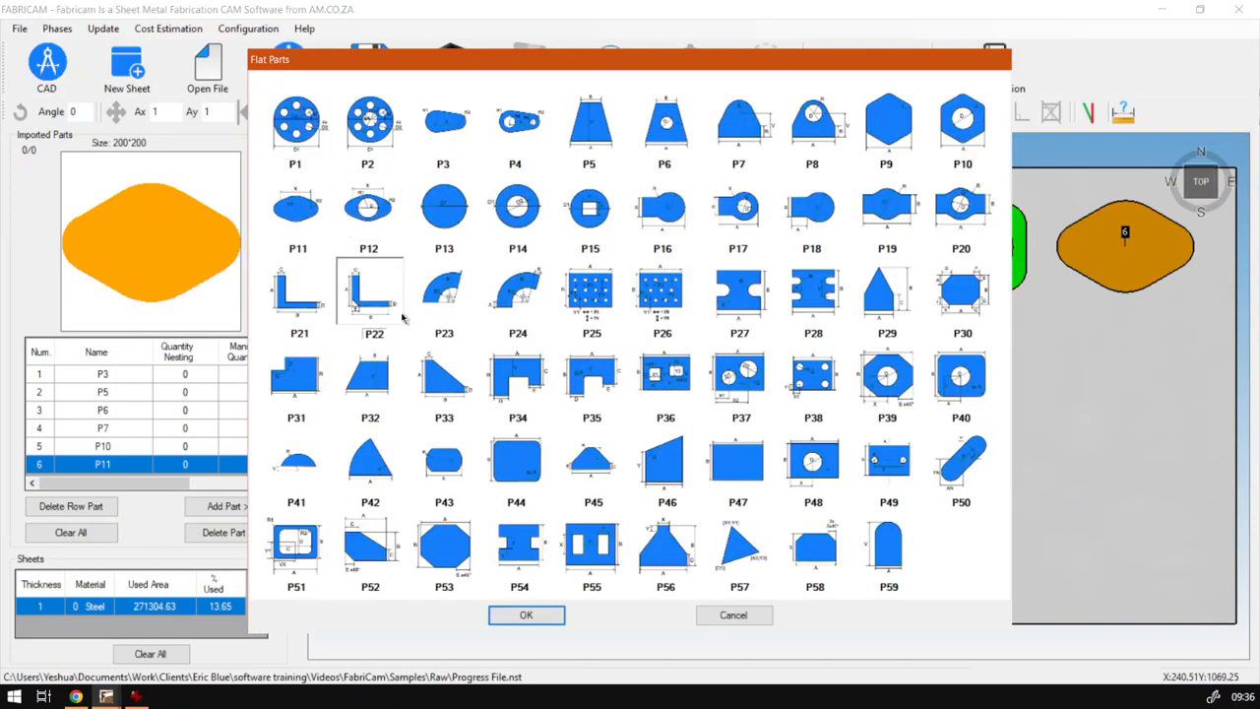
pyautogui.click(371, 219)
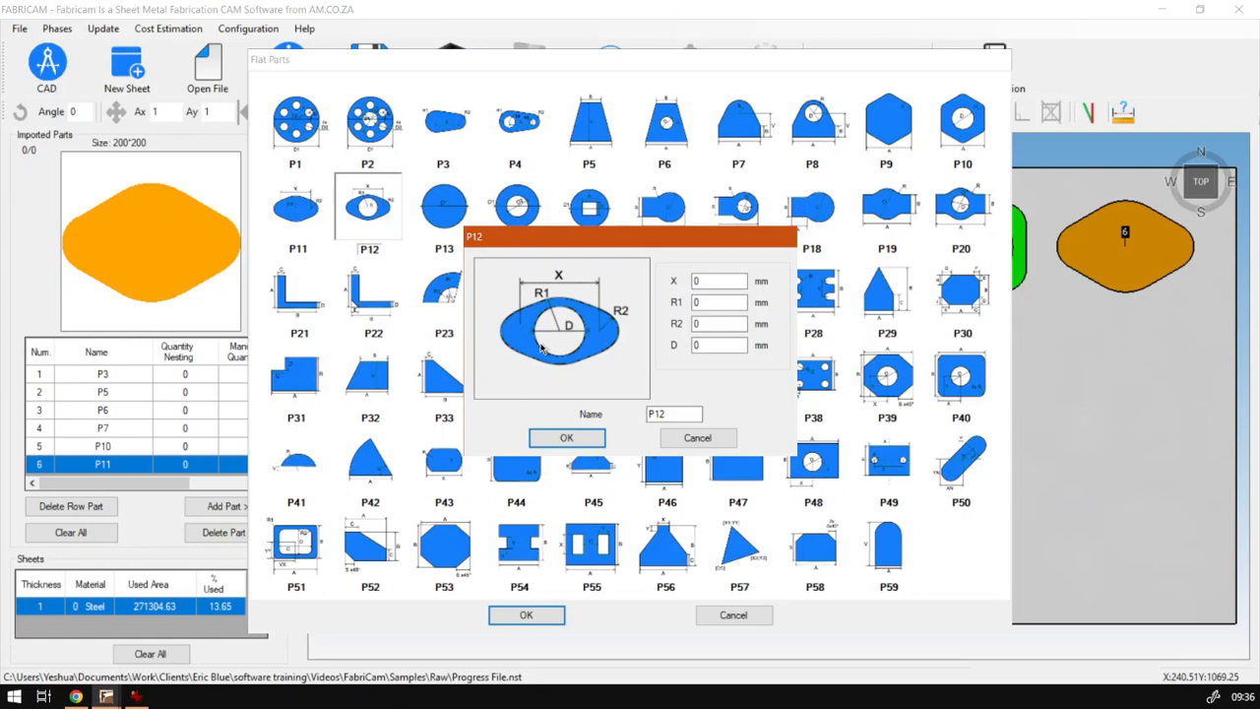
pyautogui.click(718, 281)
pyautogui.write('200')
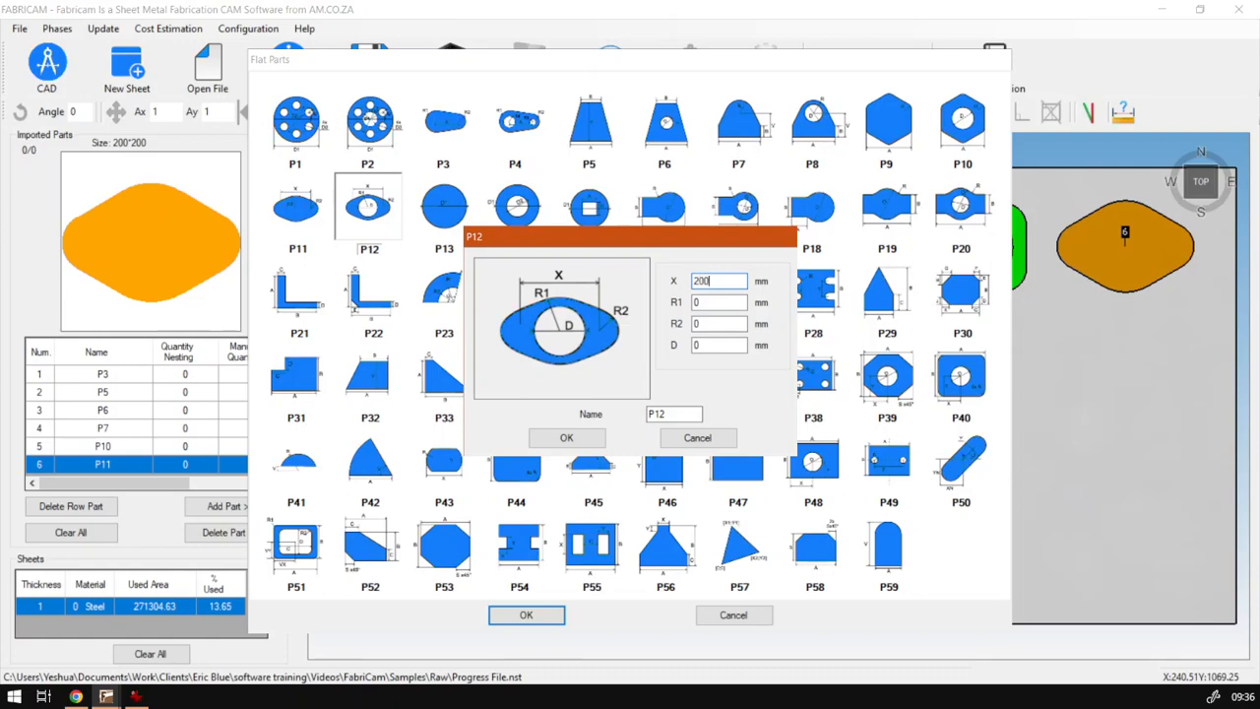
pyautogui.press('Tab')
pyautogui.write('100')
pyautogui.press('Tab')
pyautogui.write('50')
pyautogui.press('Tab')
pyautogui.write('150')
pyautogui.click(568, 439)
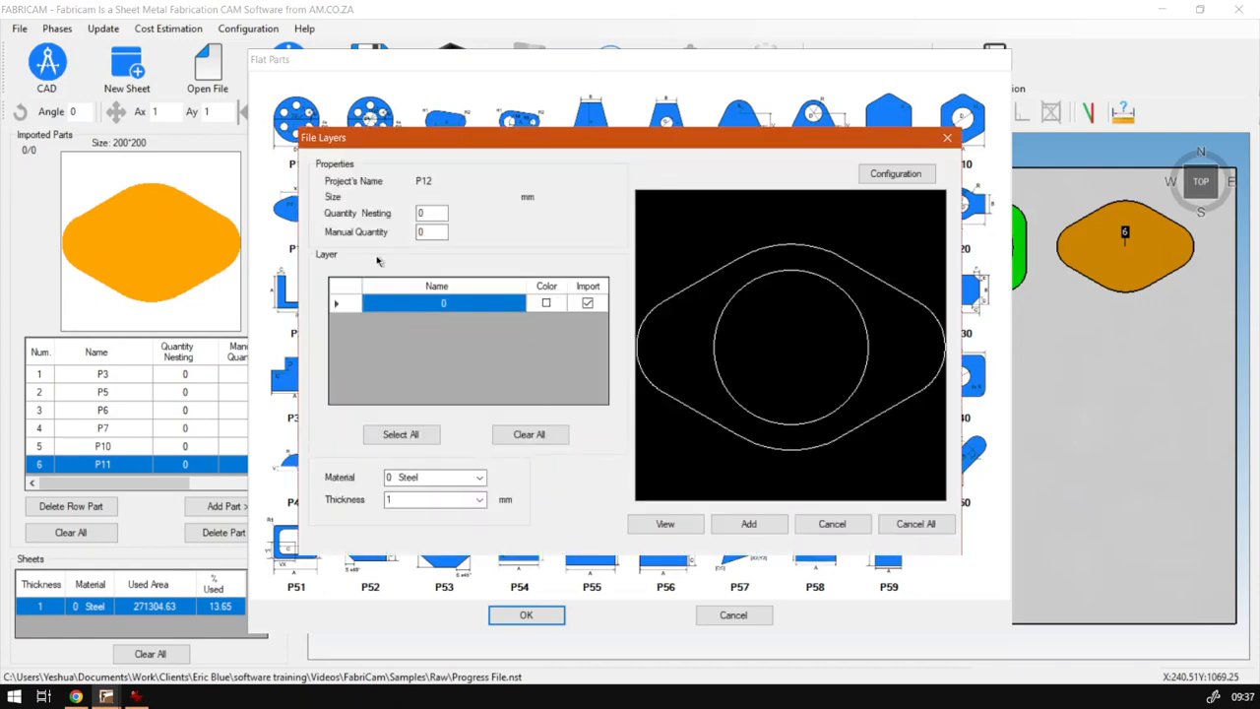
# Add the P12 part with a manual quantity of 1 and place it on the sheet below part 3
pyautogui.moveTo(430, 233); pyautogui.dragTo(408, 235)
pyautogui.write('1')
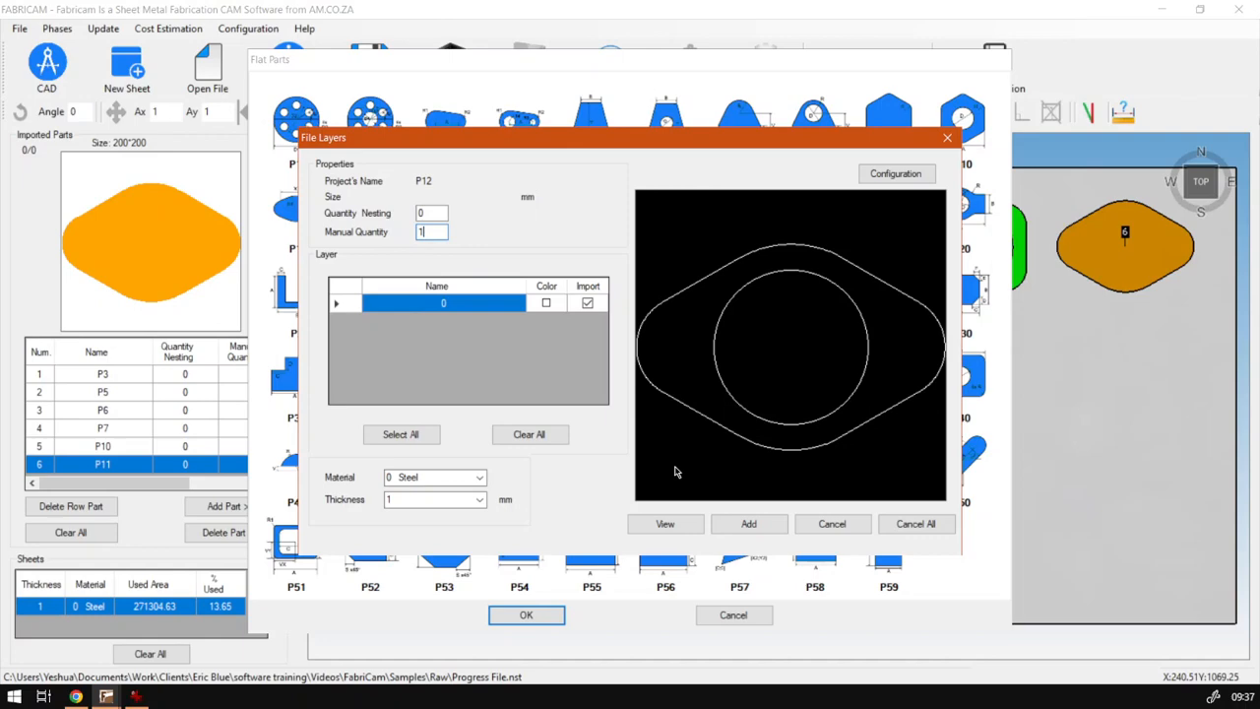
pyautogui.click(754, 529)
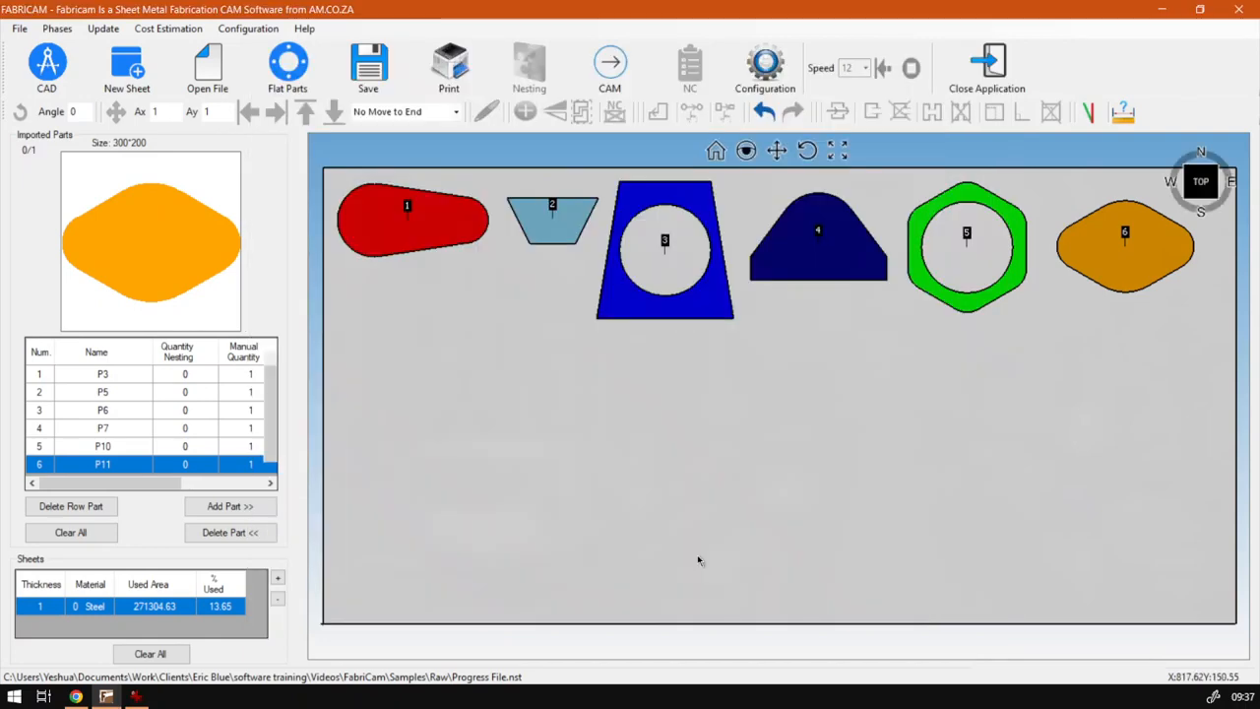
pyautogui.click(229, 506)
pyautogui.moveTo(444, 407); pyautogui.dragTo(668, 456)
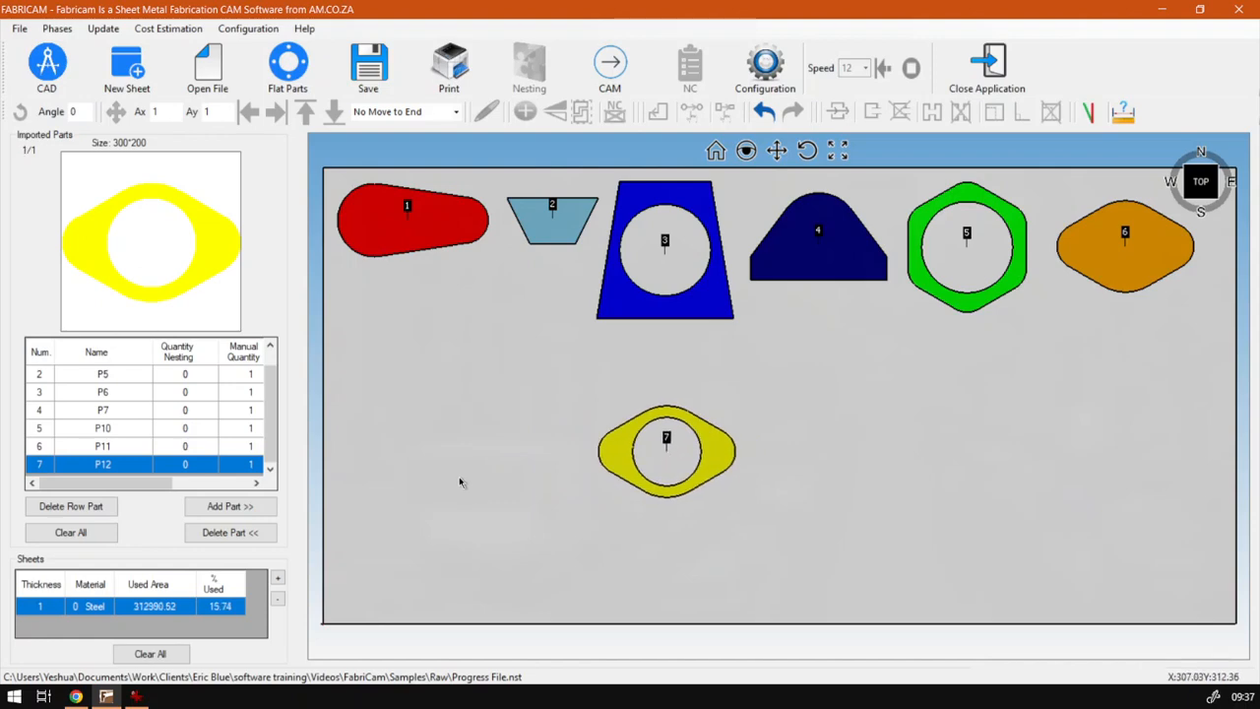
# Define a second P12 flat part with X 200, R1 100, R2 50 and D 200 mm, and preview its outline
pyautogui.click(302, 77)
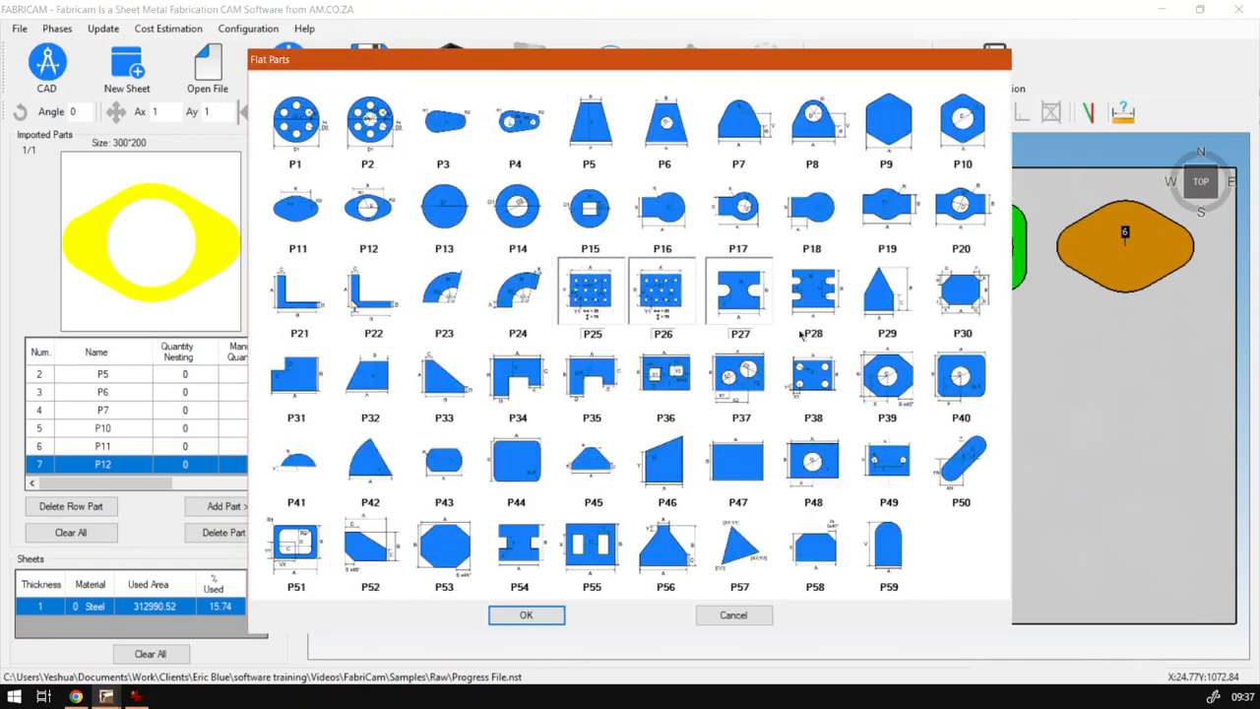
pyautogui.click(374, 205)
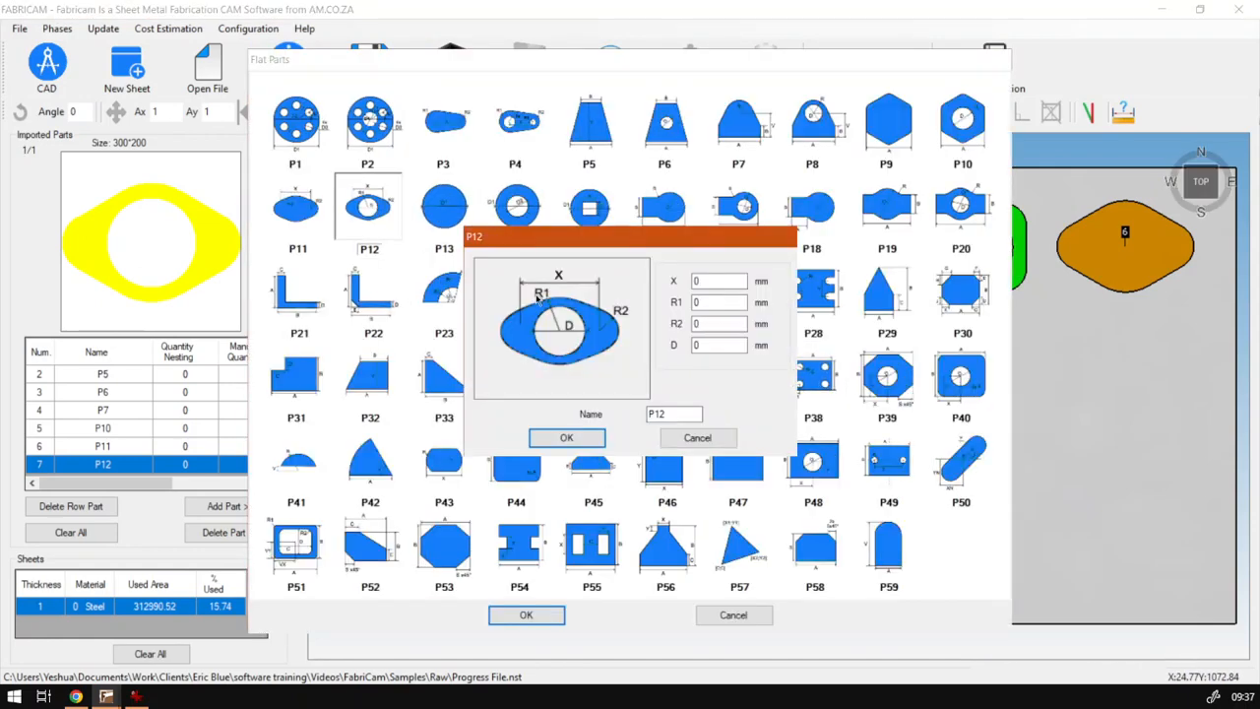
pyautogui.write('200')
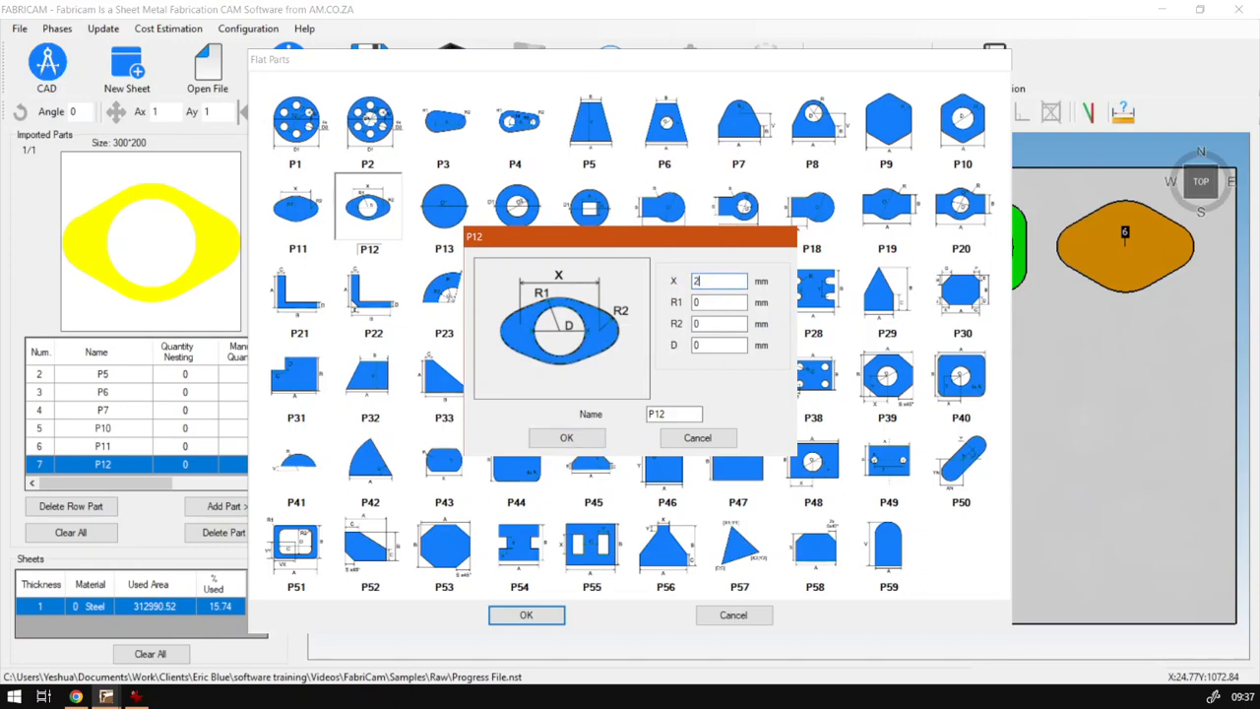
pyautogui.press('Tab')
pyautogui.write('100')
pyautogui.press('Tab')
pyautogui.write('50')
pyautogui.press('Tab')
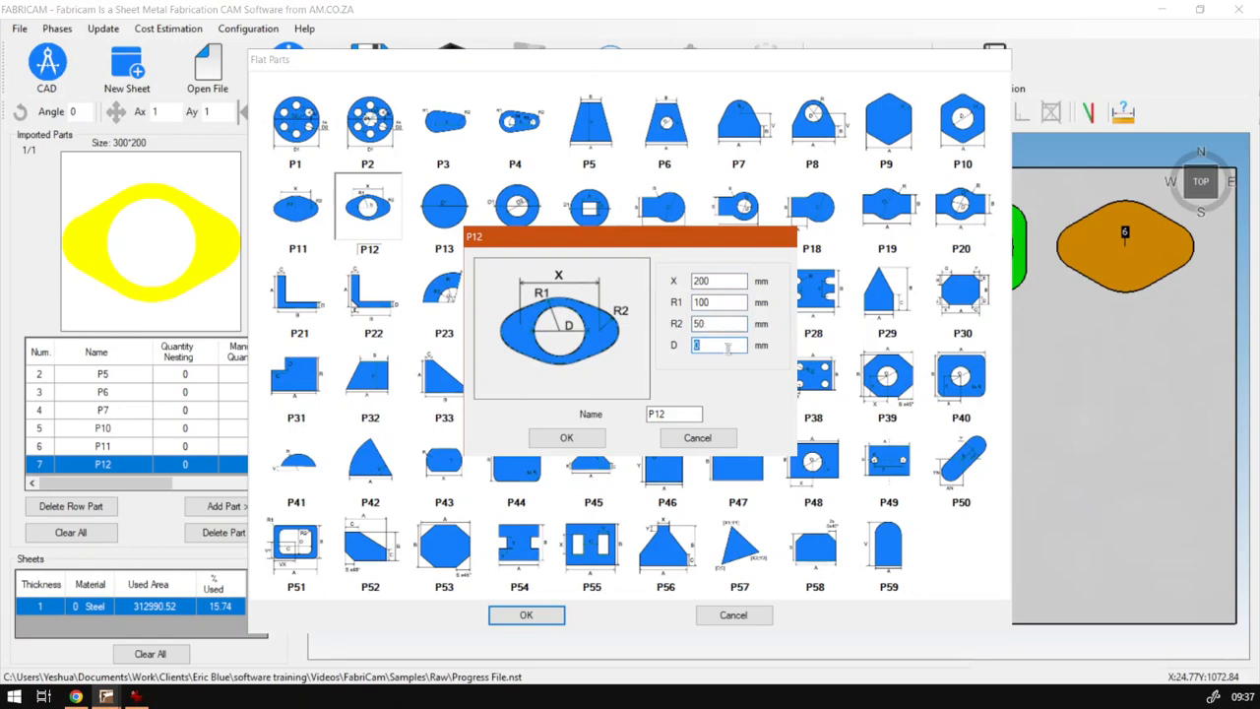
pyautogui.write('200')
pyautogui.click(567, 439)
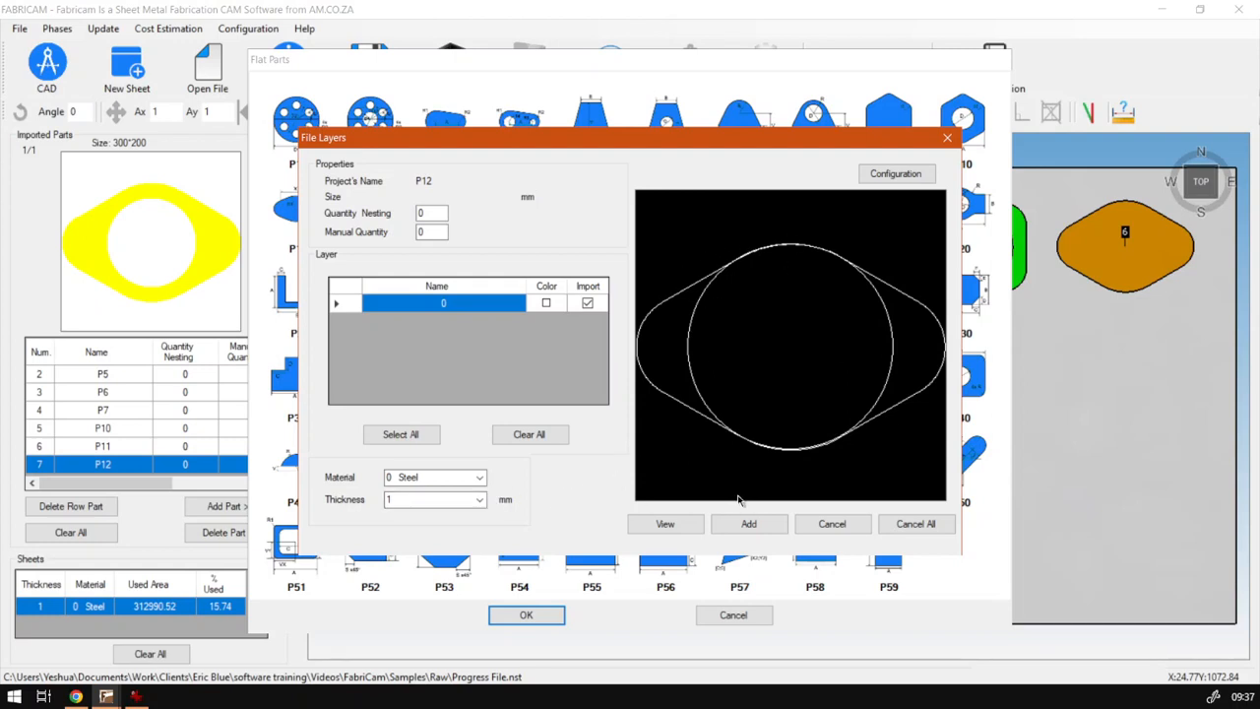
pyautogui.click(828, 526)
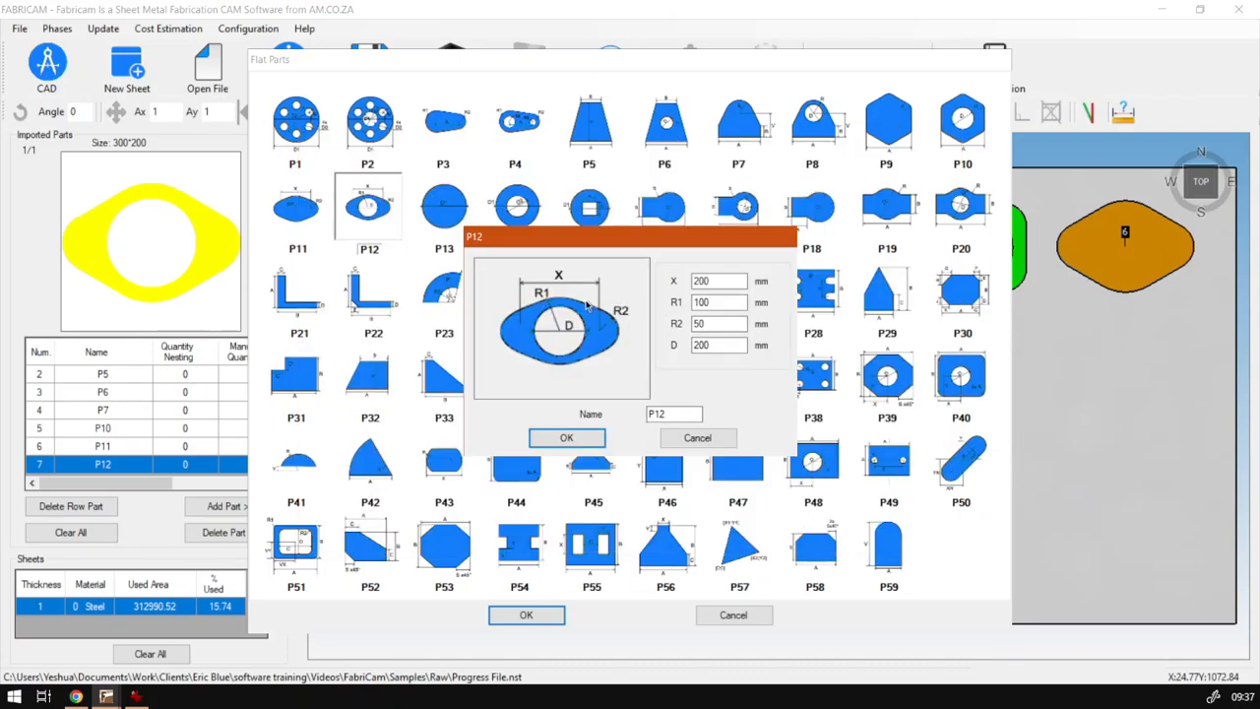
# Try an R1 of 150 mm for the second P12 part and preview its outline
pyautogui.doubleClick(704, 303)
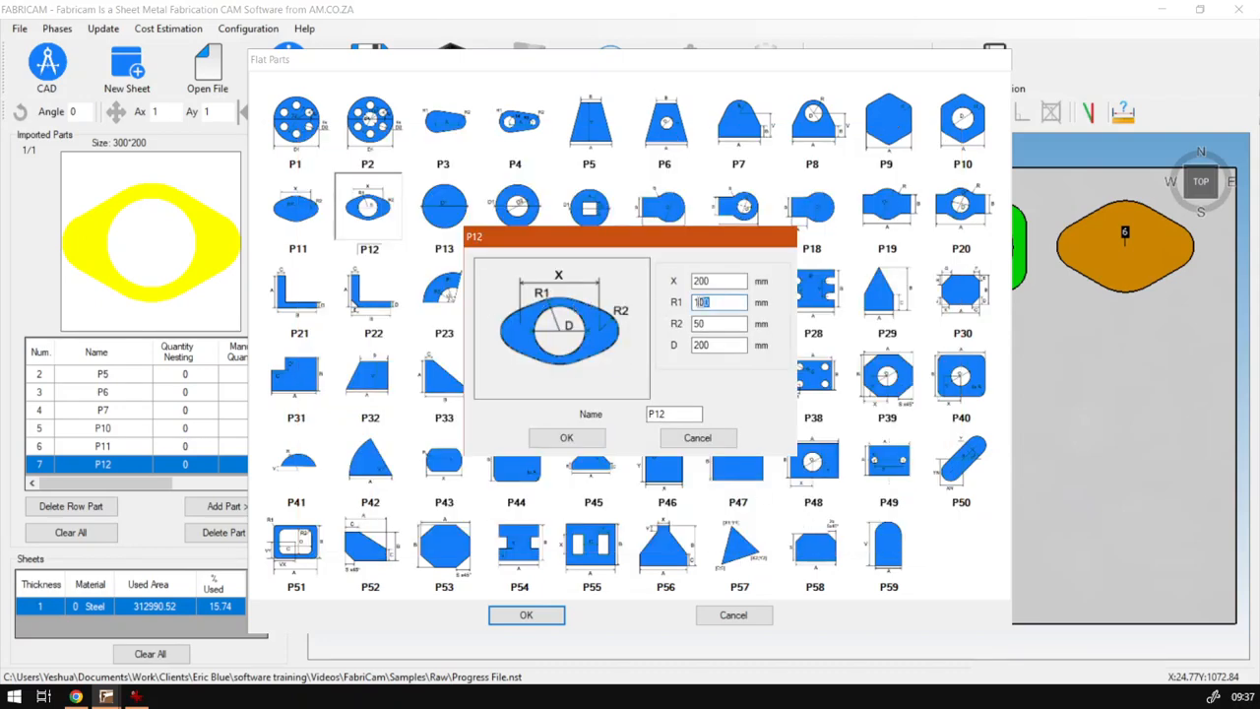
pyautogui.write('15')
pyautogui.click(568, 438)
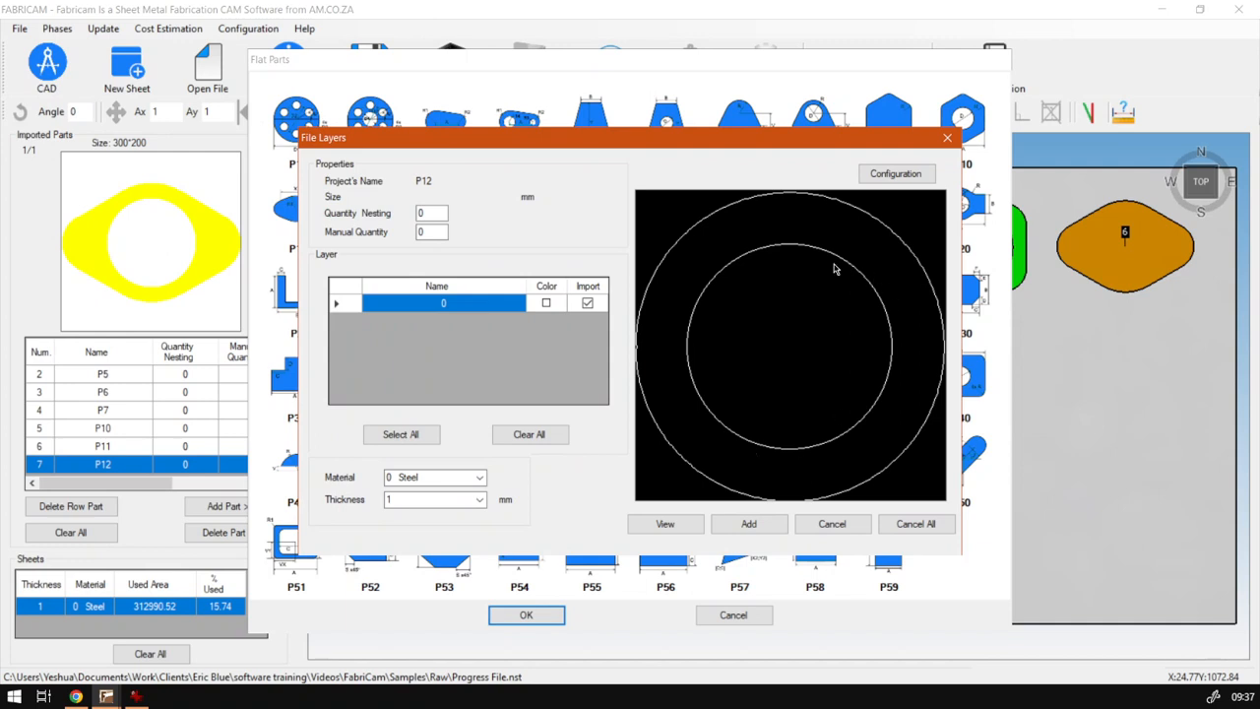
pyautogui.click(833, 524)
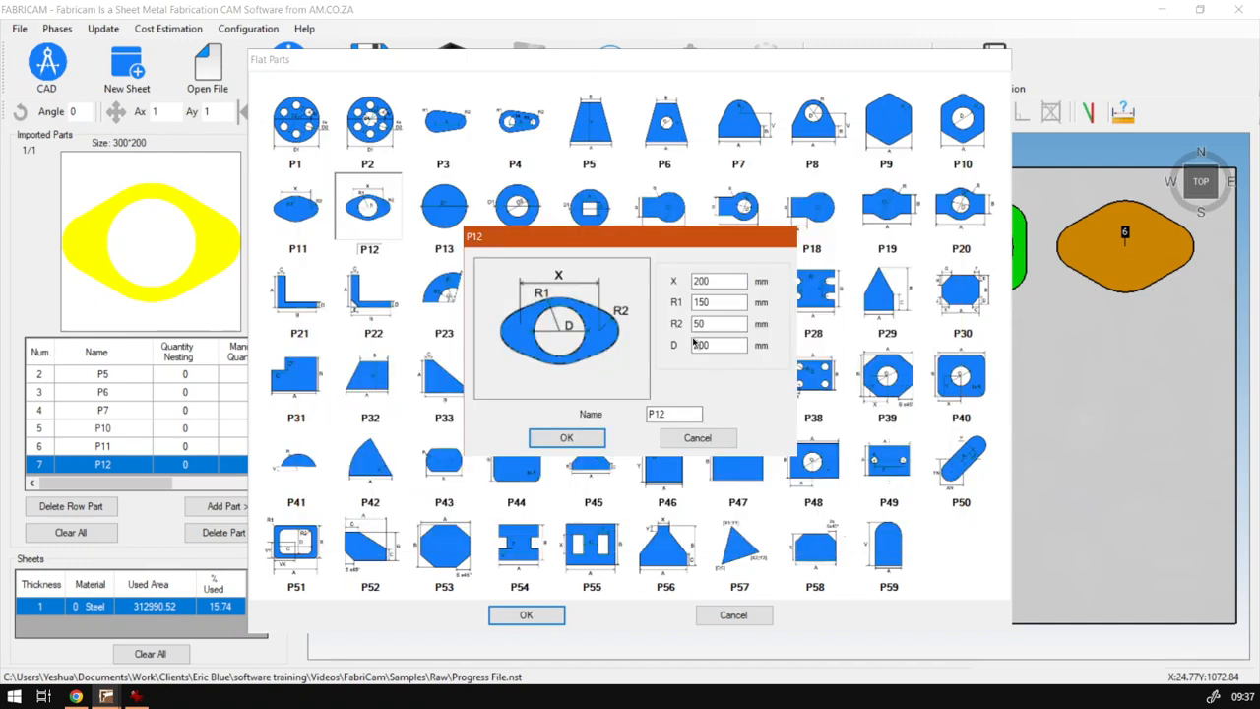
# Set the second P12 part's R1 to 100 mm and D to 400 mm
pyautogui.click(722, 301)
pyautogui.click(718, 281)
pyautogui.doubleClick(718, 303)
pyautogui.write('1')
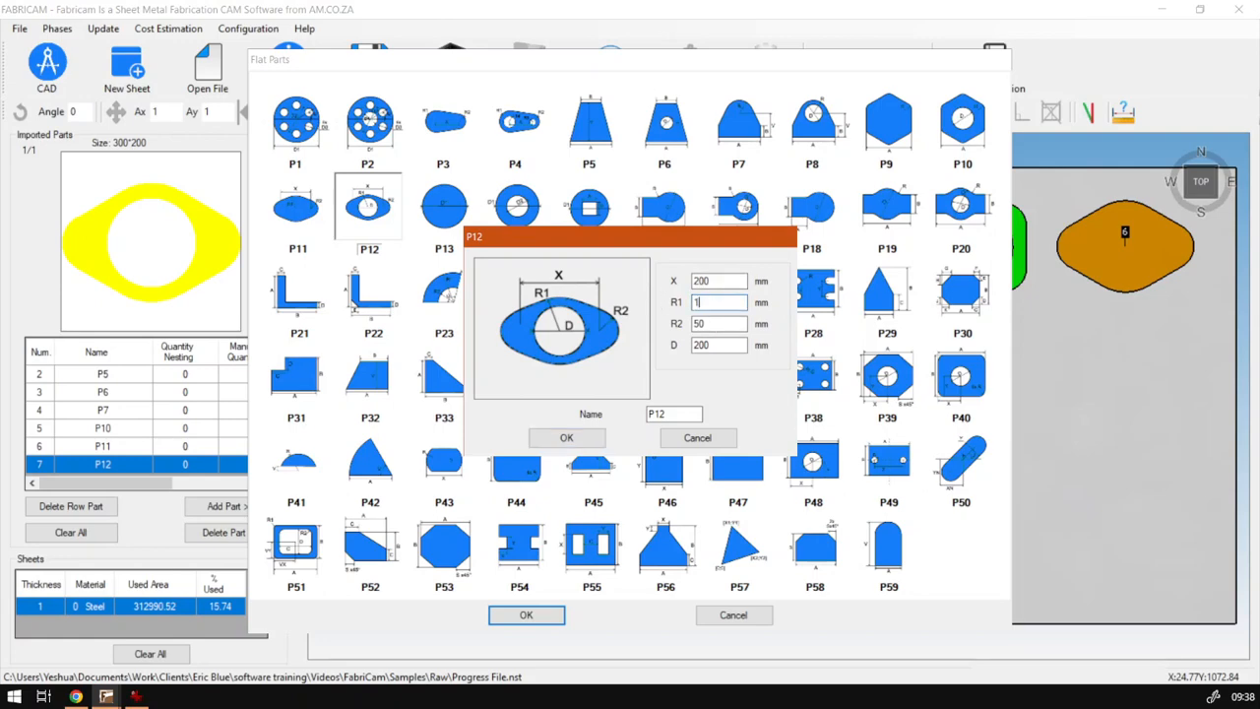
pyautogui.write('00')
pyautogui.click(722, 345)
pyautogui.moveTo(720, 343); pyautogui.dragTo(667, 343)
pyautogui.write('4')
pyautogui.click(587, 444)
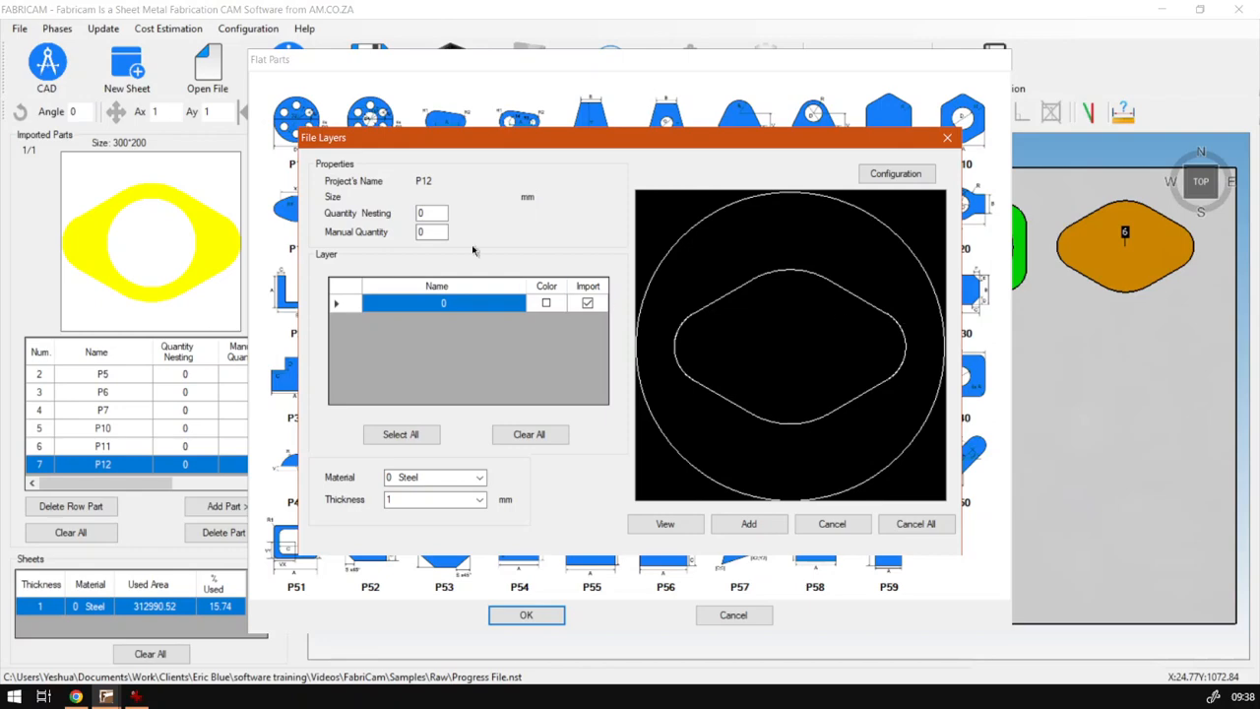
# Add the second P12 part with a manual quantity of 1 and place it on the sheet beside part 7
pyautogui.doubleClick(431, 231)
pyautogui.write('1')
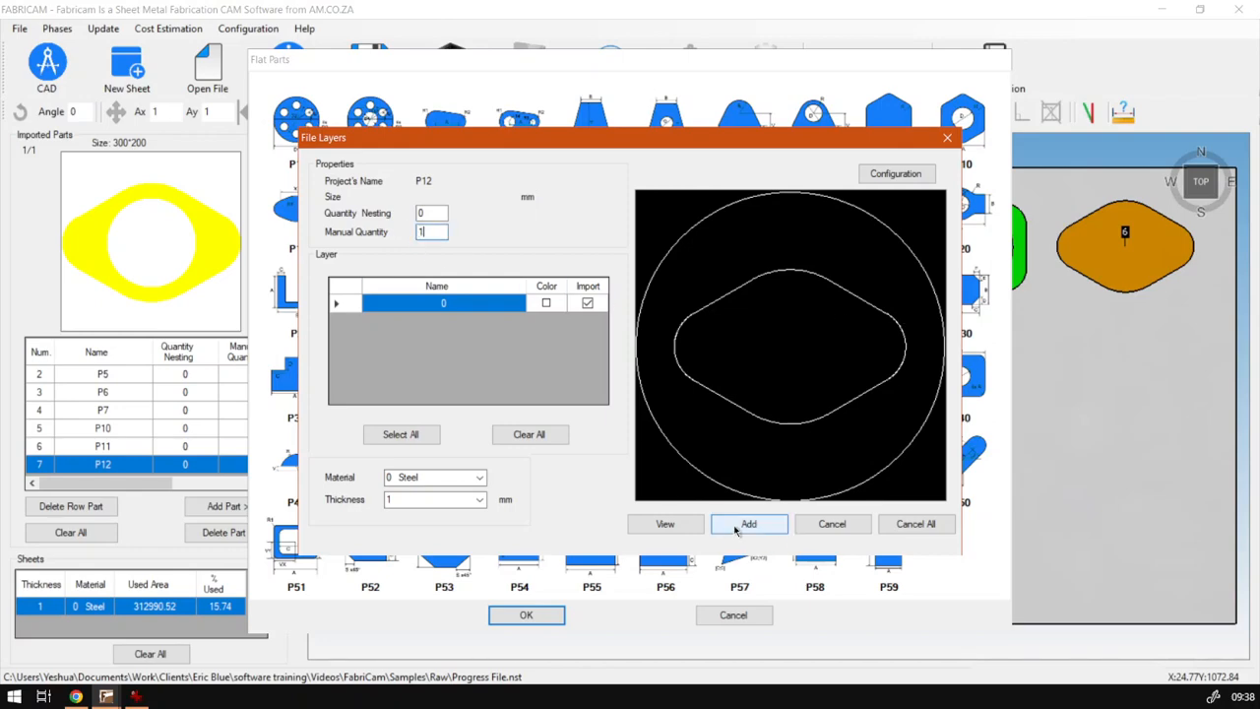
pyautogui.click(735, 525)
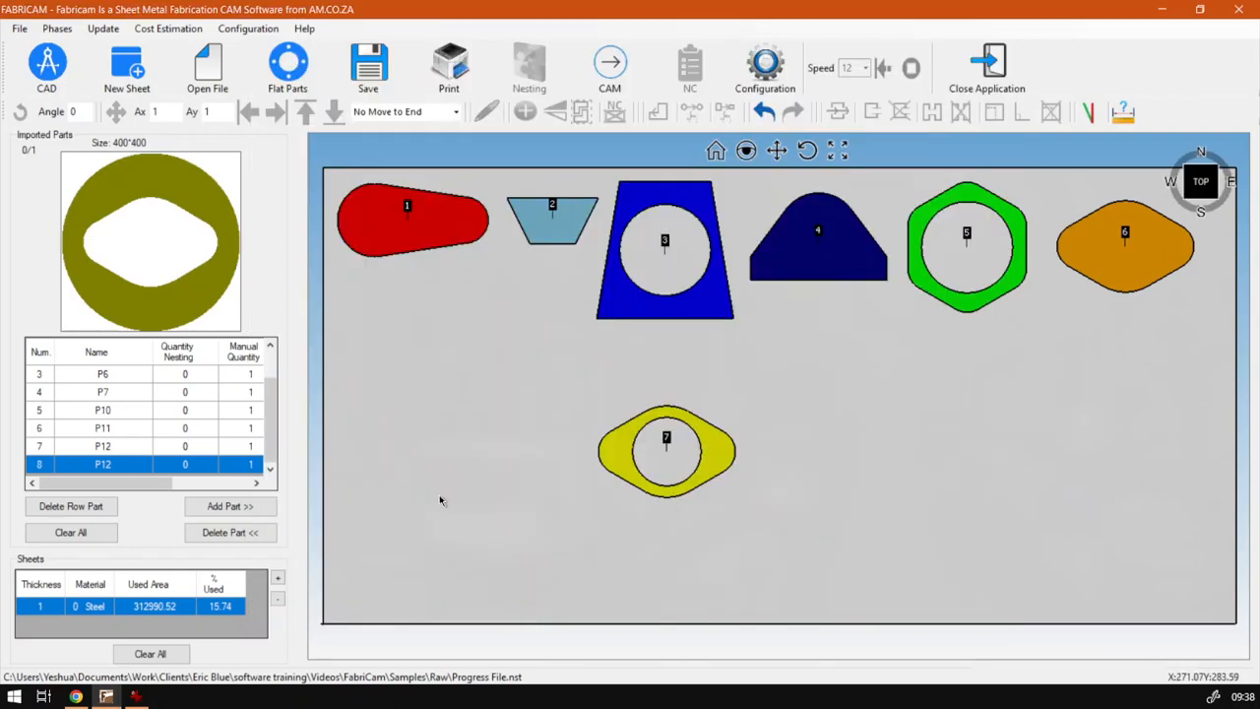
pyautogui.click(111, 449)
pyautogui.click(112, 464)
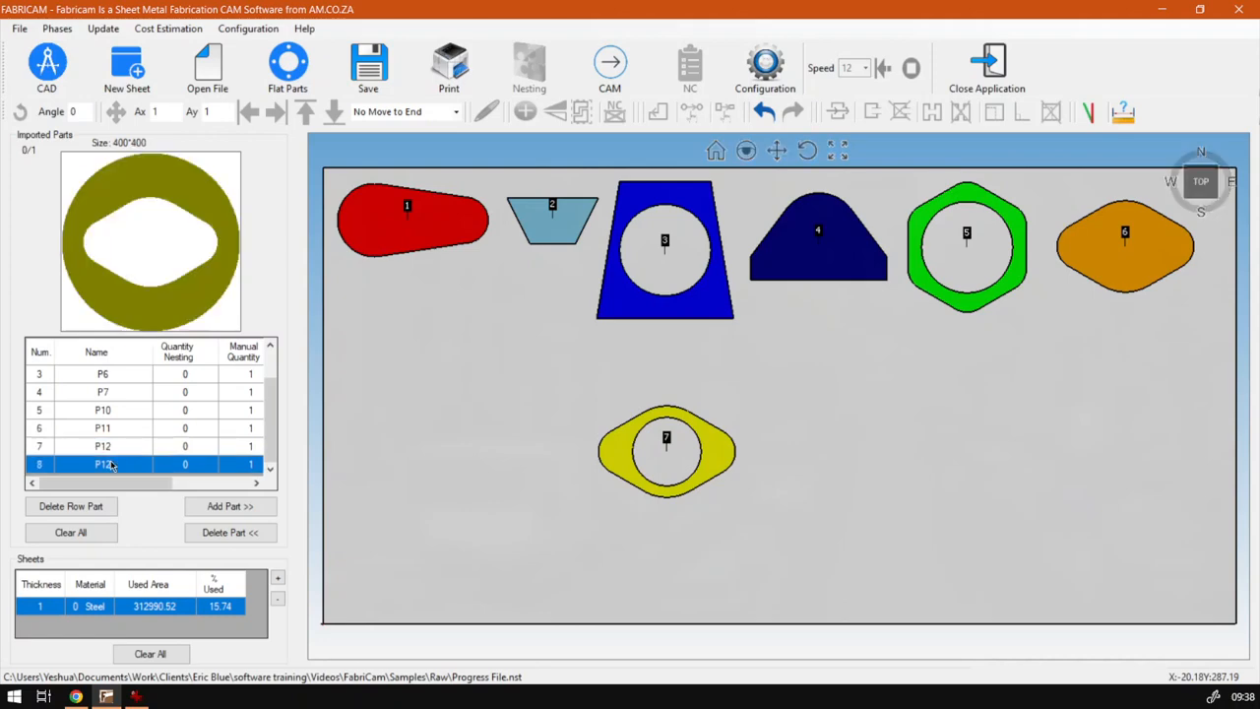
pyautogui.click(212, 509)
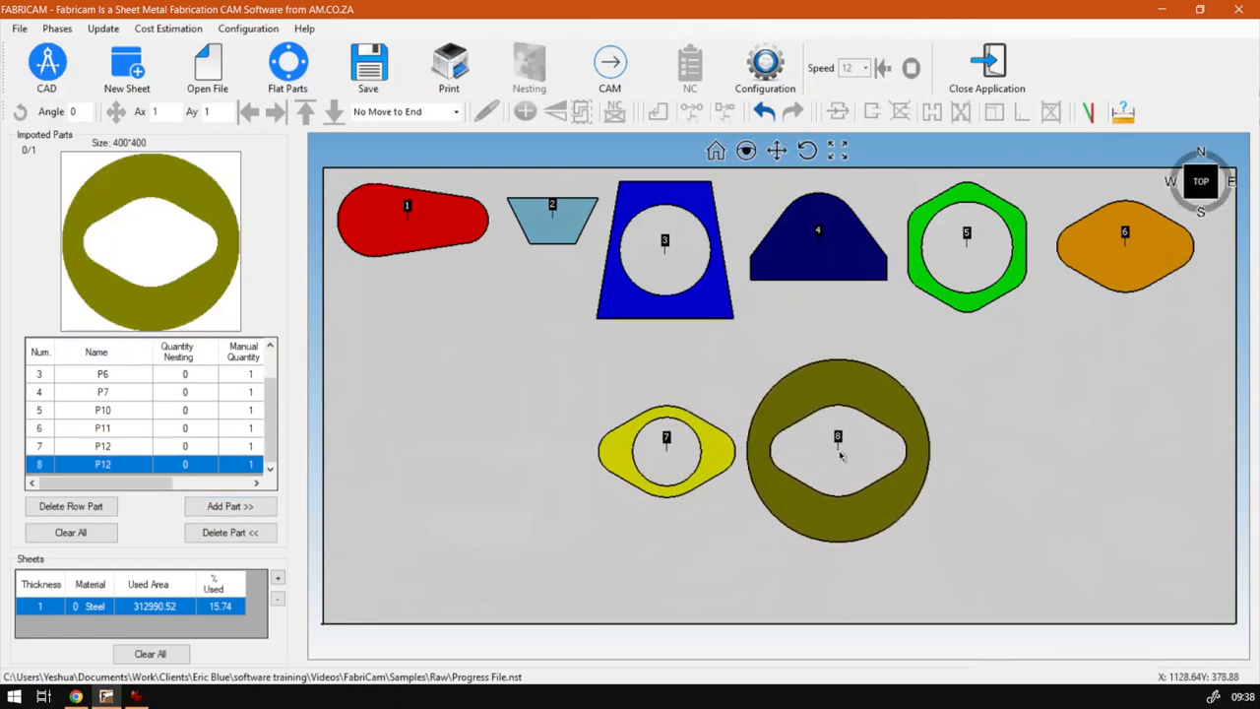
pyautogui.click(842, 455)
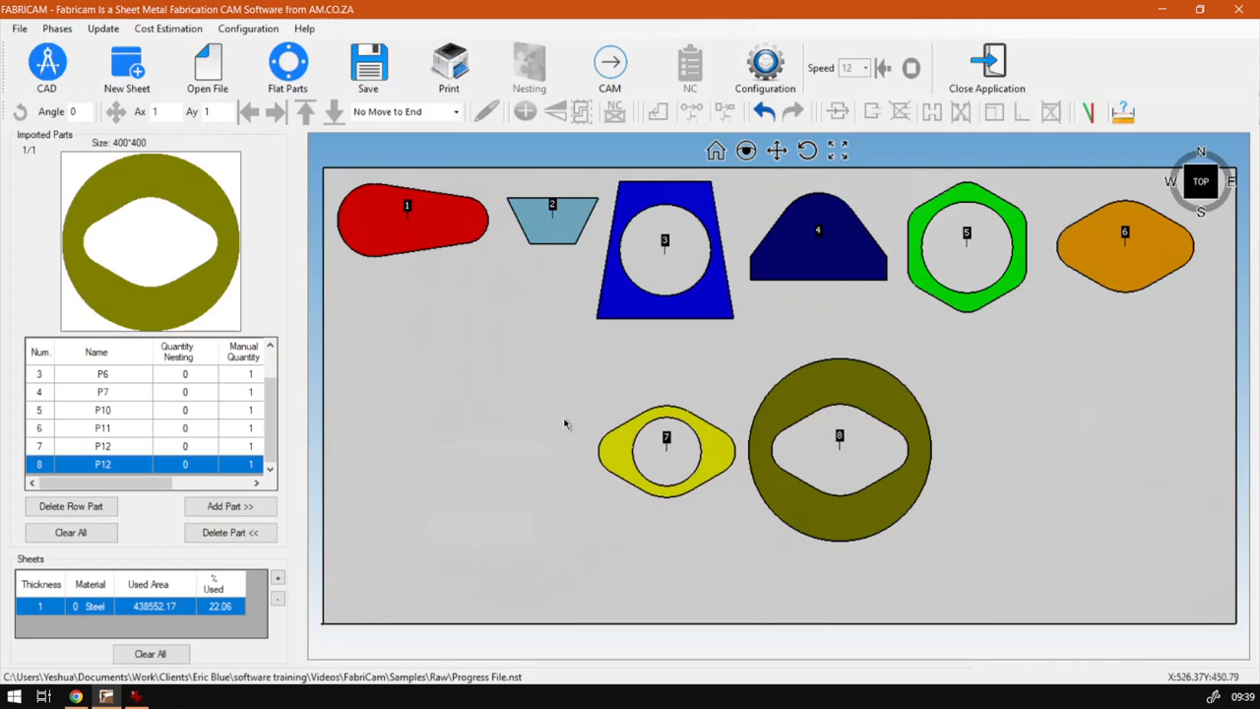
pyautogui.click(288, 67)
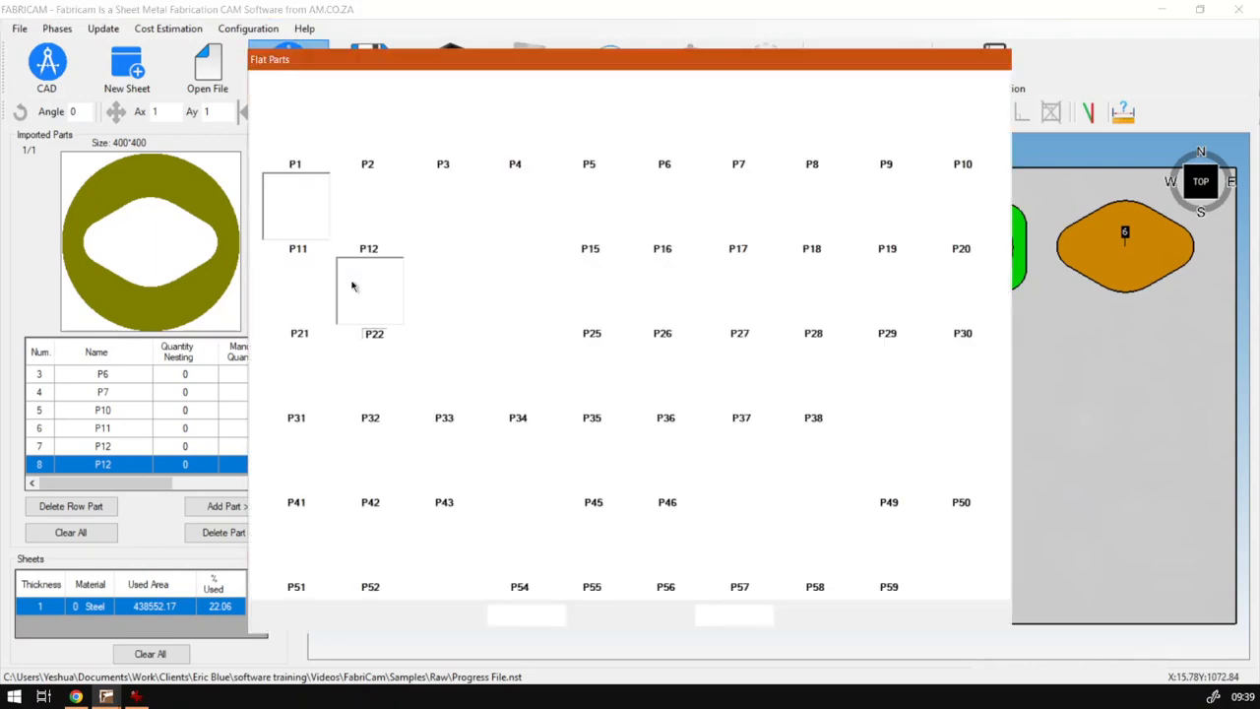
pyautogui.doubleClick(367, 207)
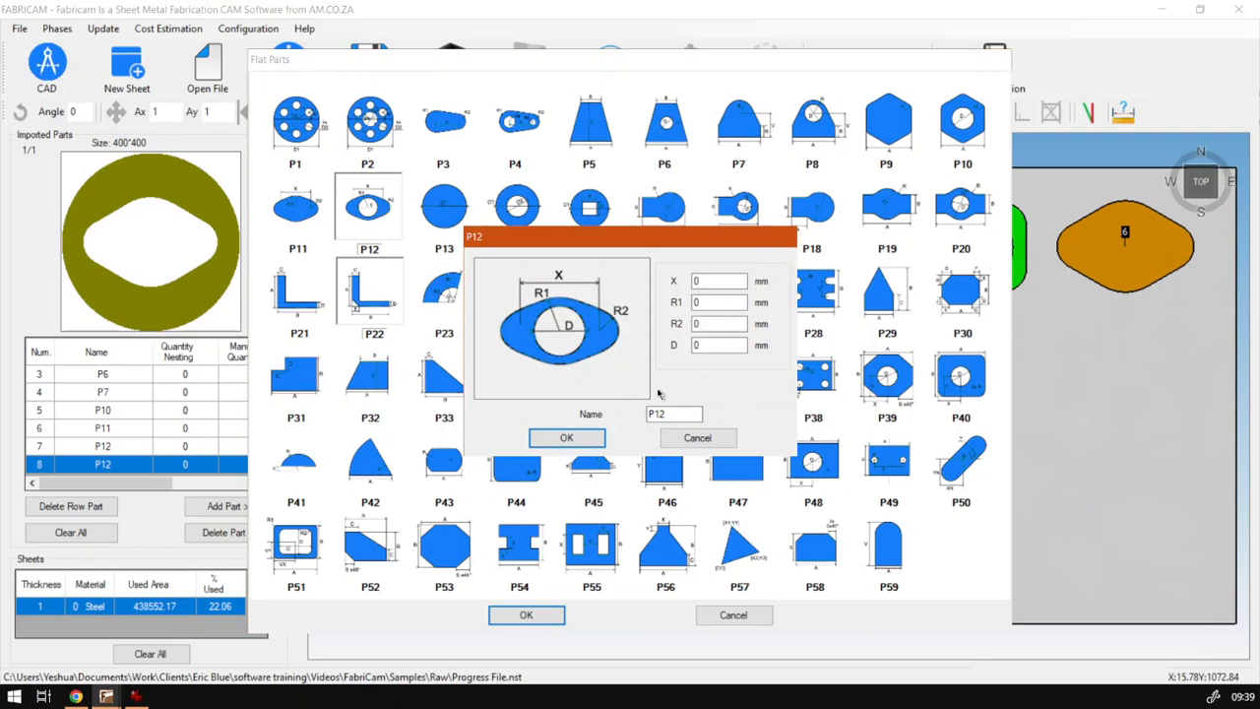
pyautogui.click(716, 345)
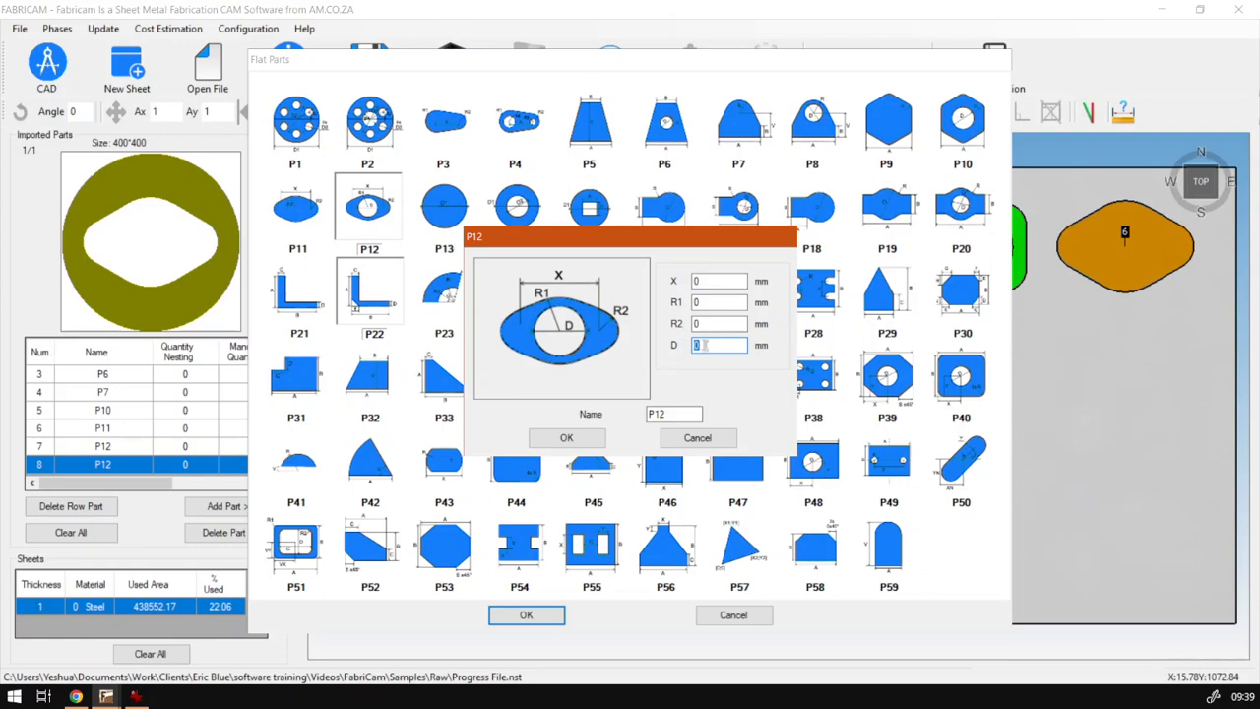
pyautogui.click(718, 280)
pyautogui.click(712, 302)
pyautogui.click(695, 439)
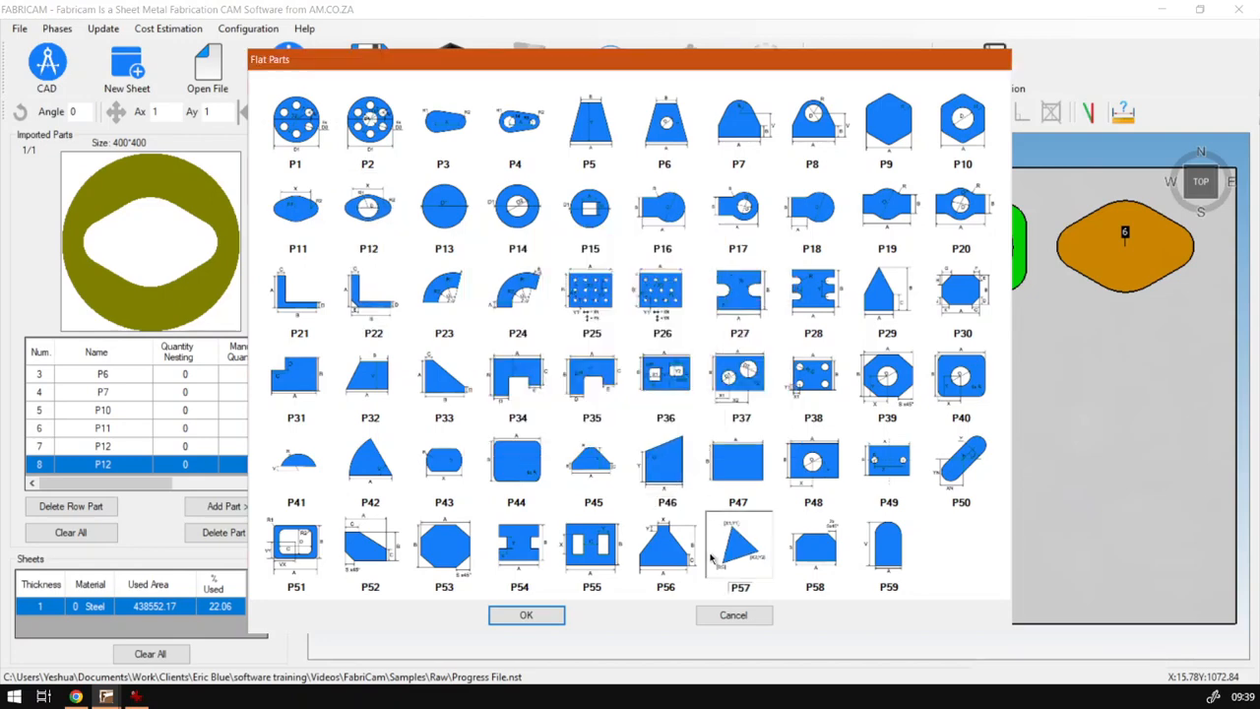
pyautogui.click(740, 616)
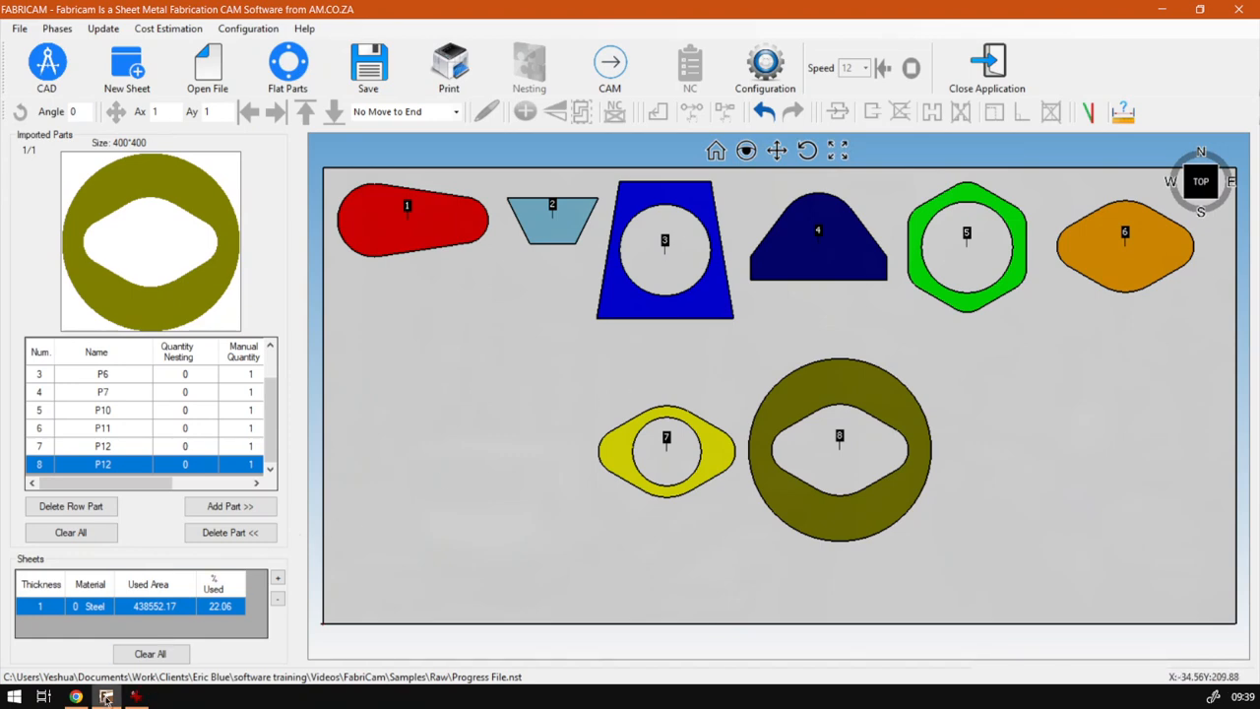
# Switch to the Chrome window with the softwaretraining.co.za home page
pyautogui.moveTo(106, 695)
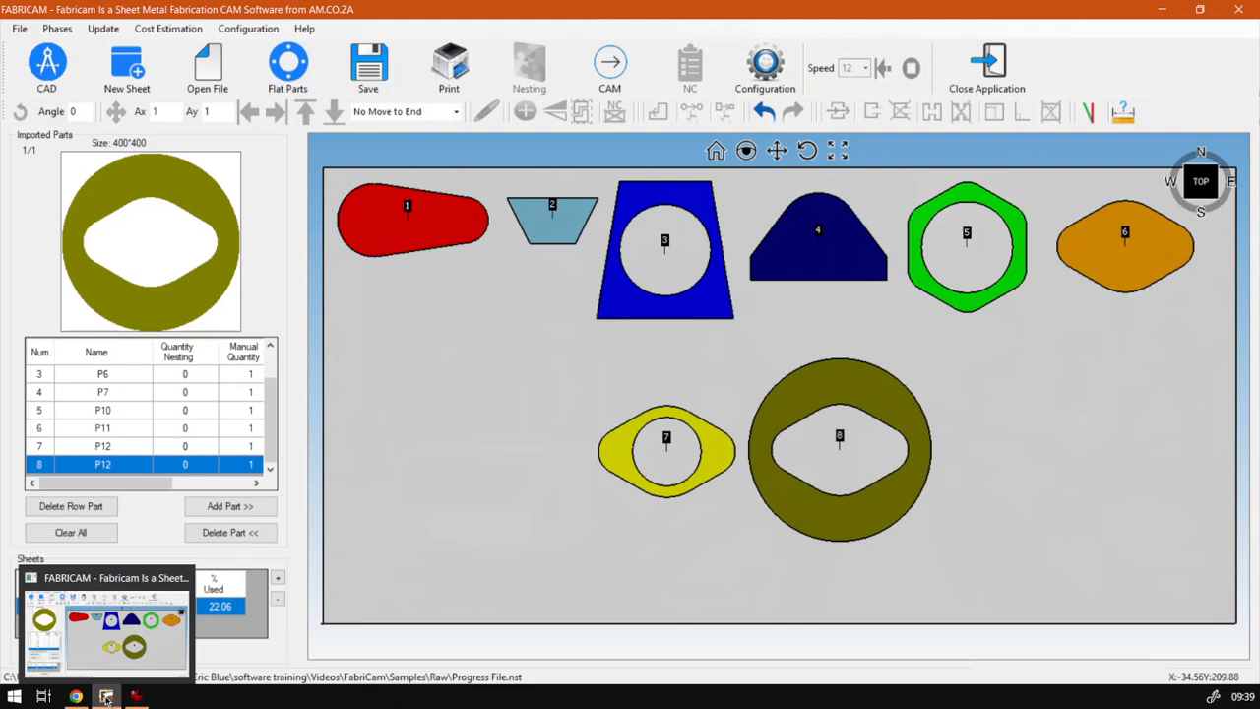
pyautogui.click(106, 697)
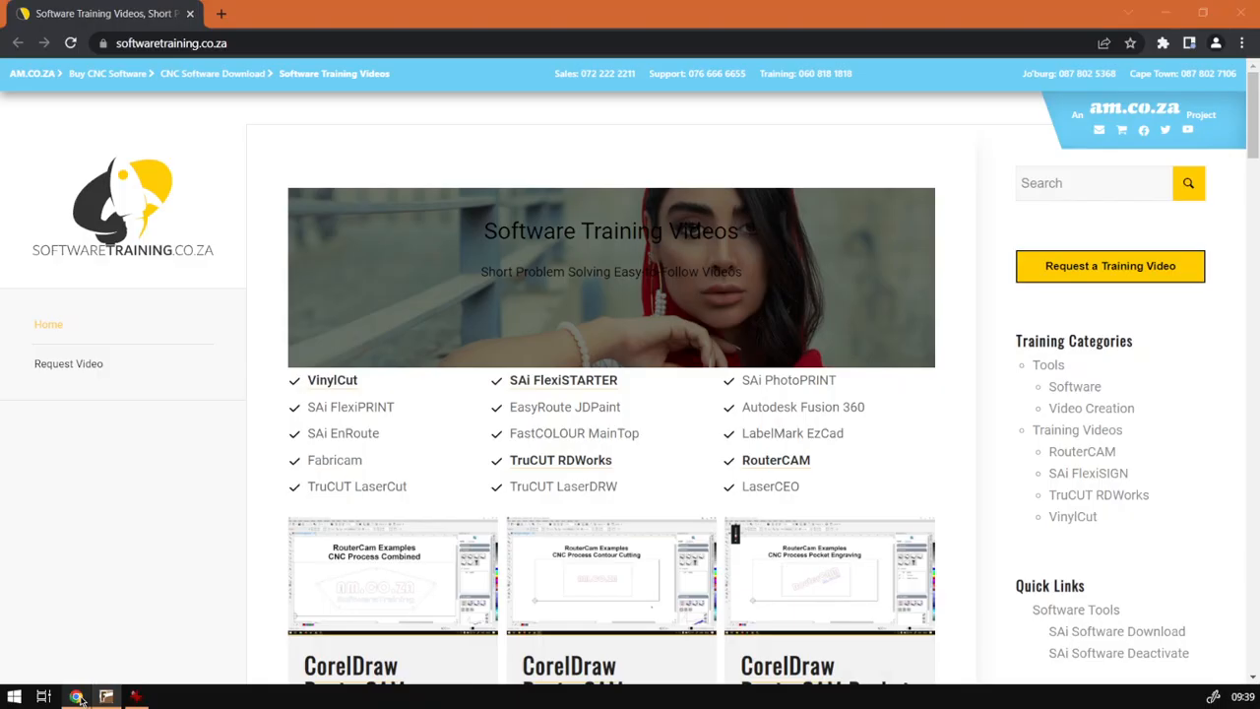